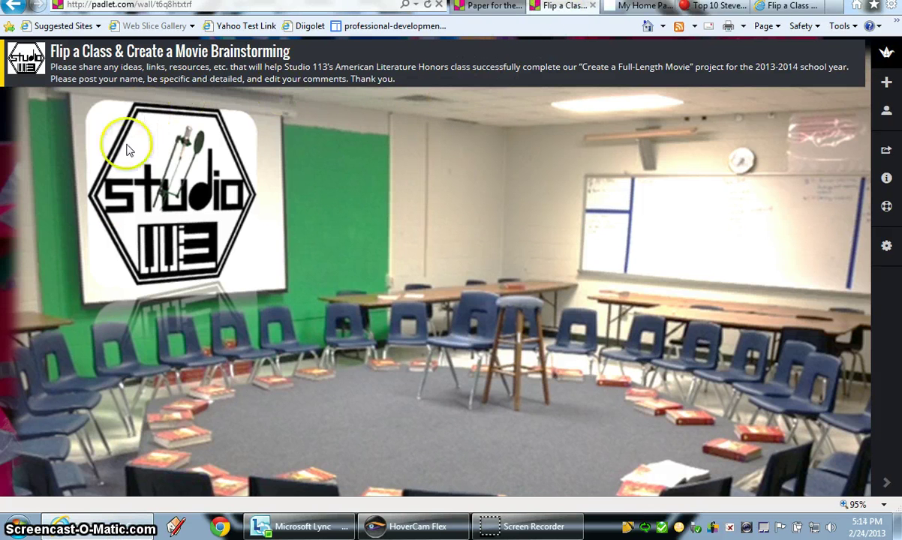
Post a note with the teacher's name as its title reading 'This is a just test.' and move it near the top
double_click(322, 158)
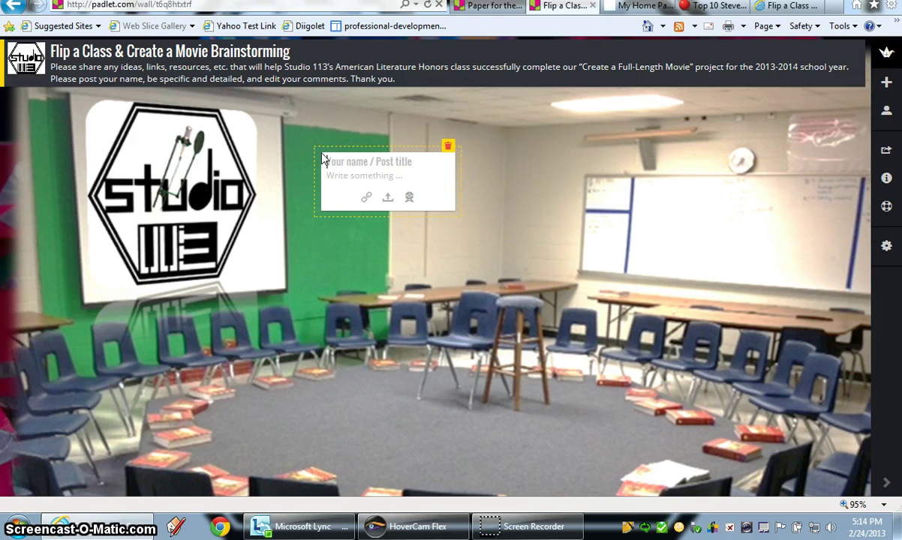
text(Mr. Hardison)
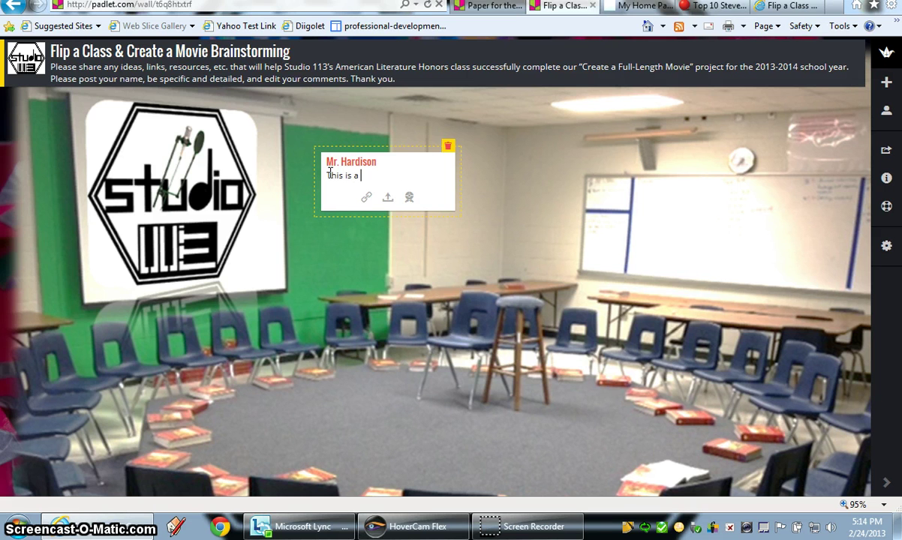
text(st test.)
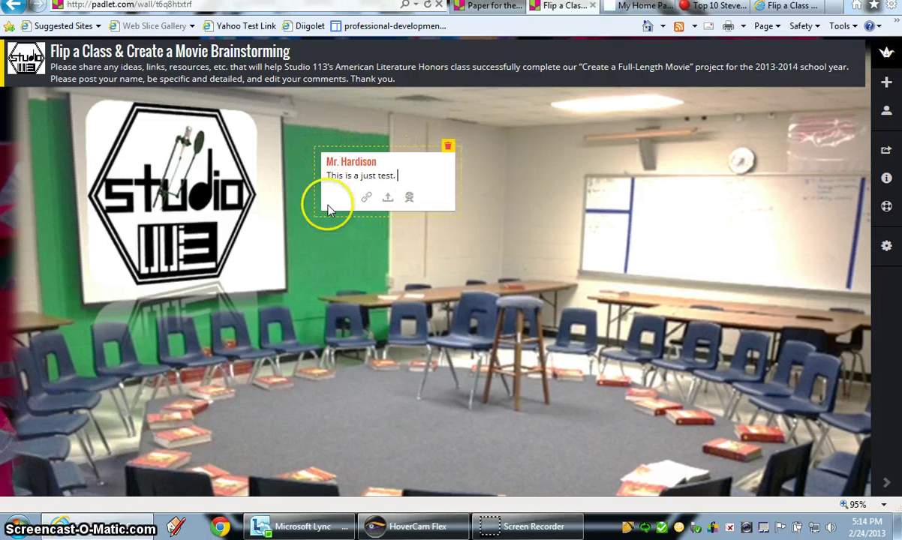
text(.)
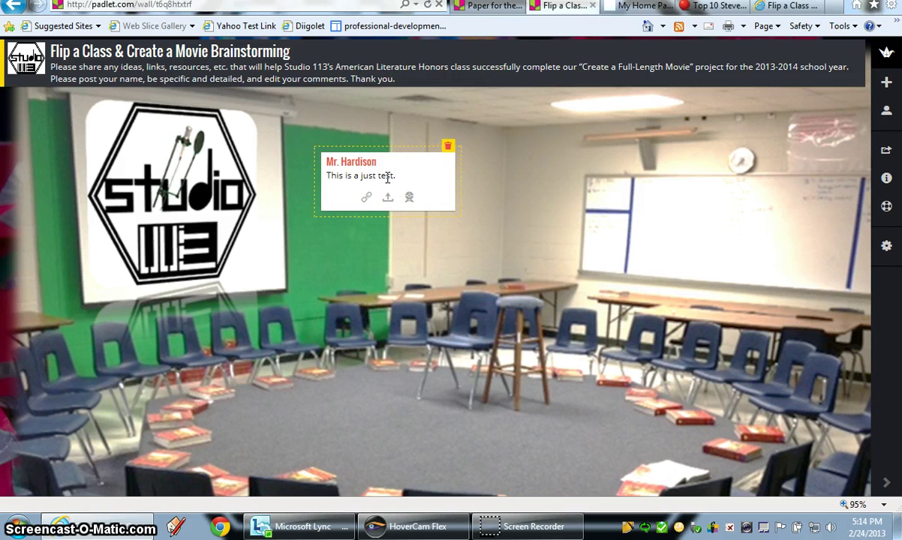
drag(339, 145, 327, 101)
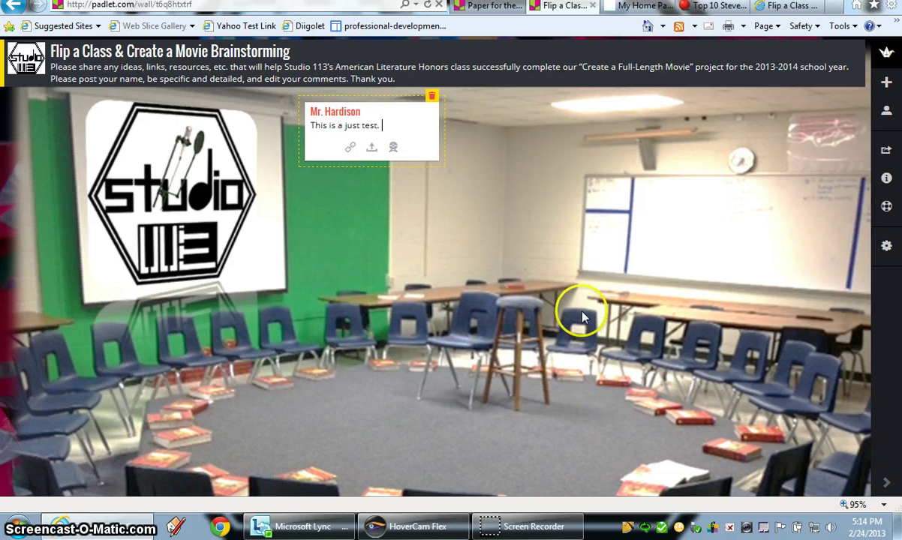
click(384, 219)
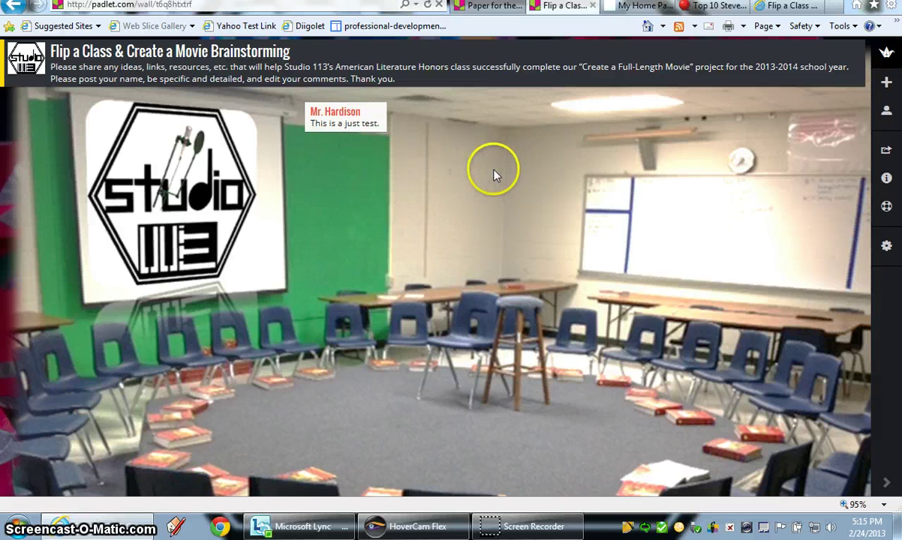
Start a second note titled with the teacher's name and copy the blog article's web address
double_click(328, 197)
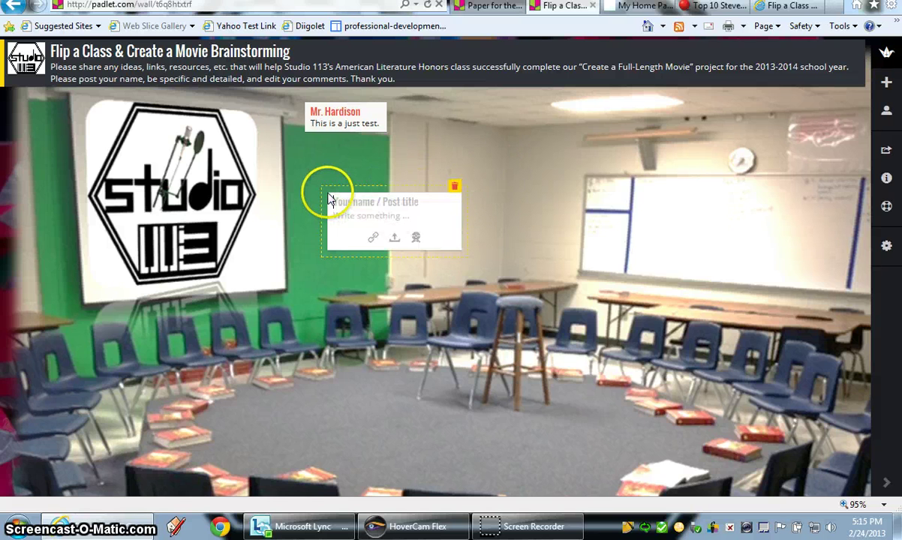
text(Mr. )
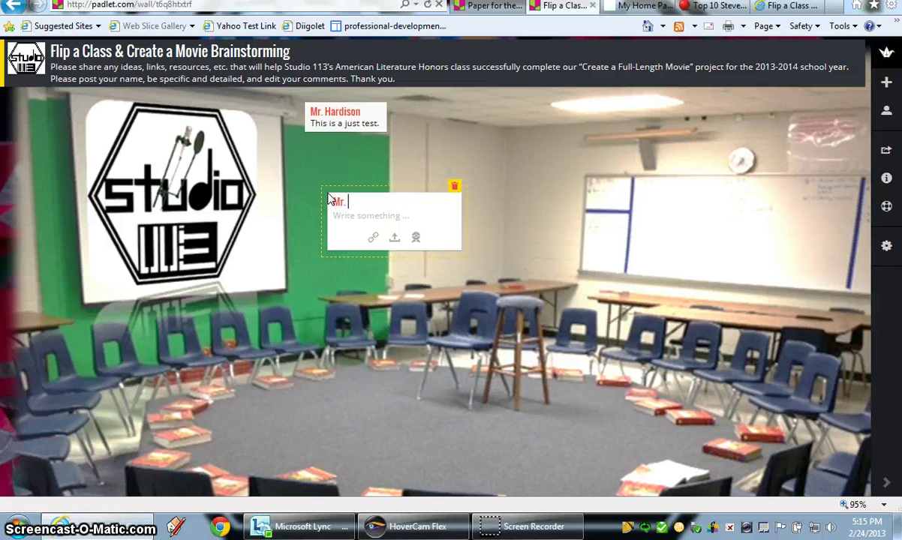
text(H)
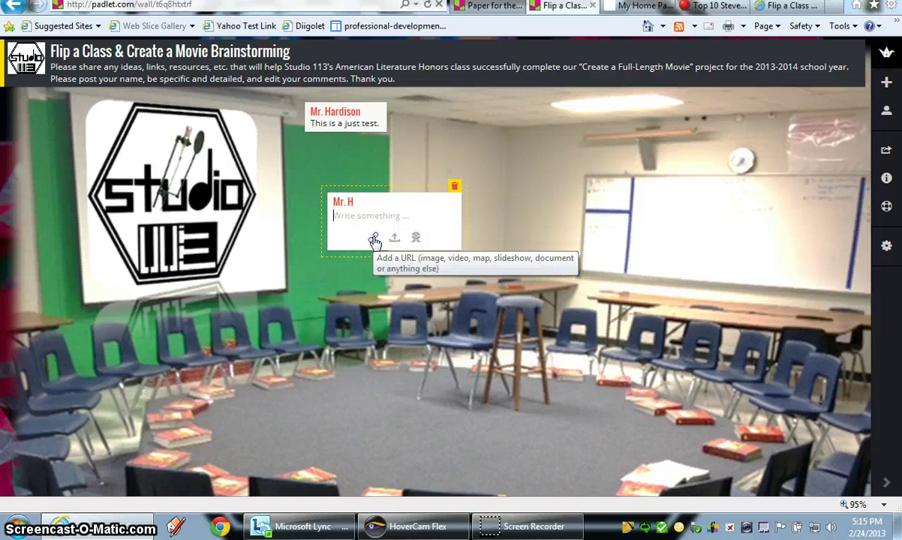
click(786, 7)
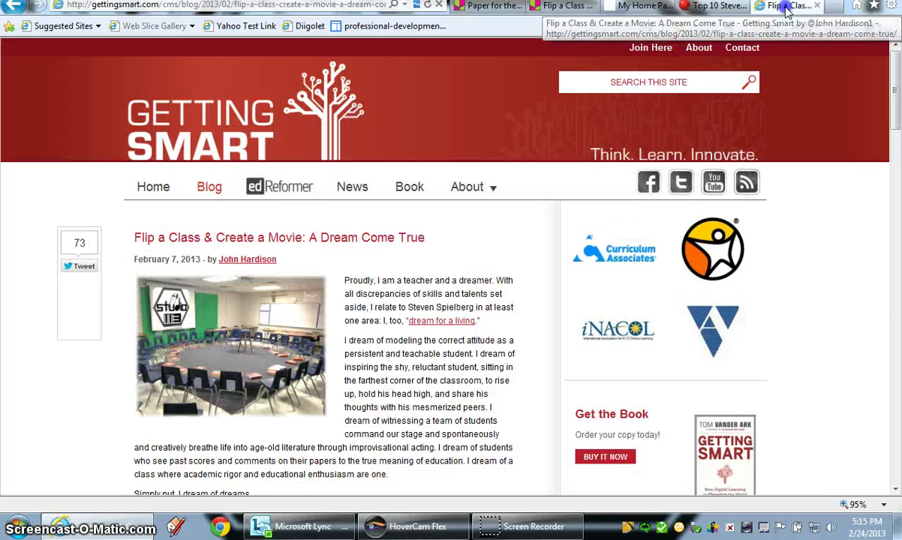
click(285, 7)
key(ctrl+c)
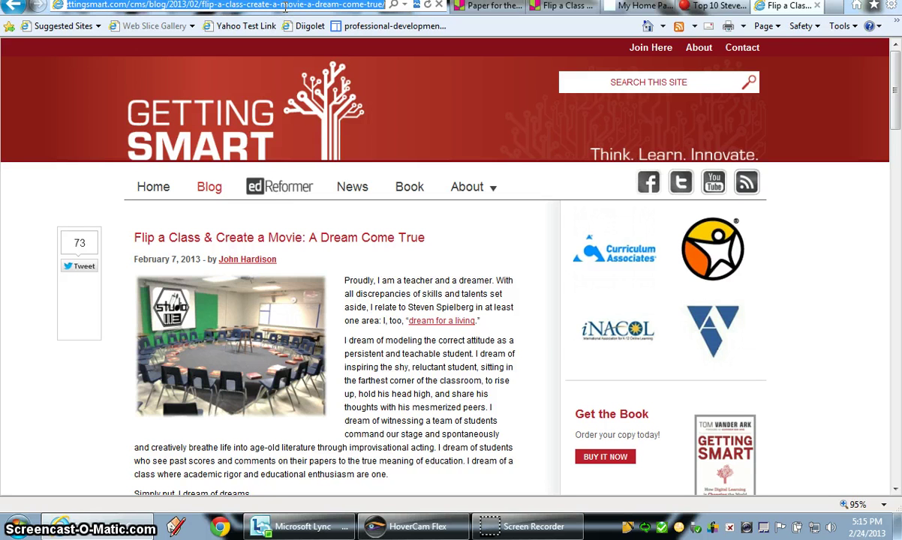
click(565, 7)
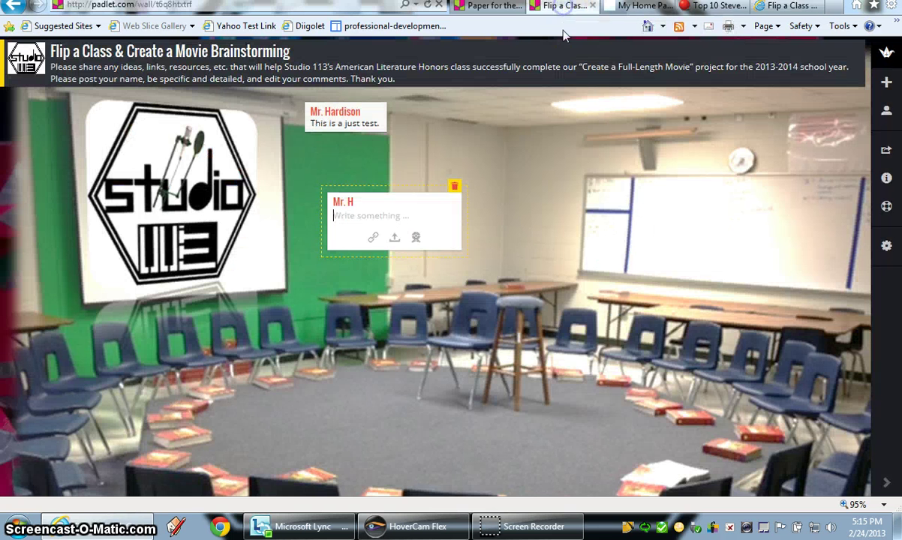
Attach the Getting Smart Flip a Class link to the note and place it below the first note
click(373, 238)
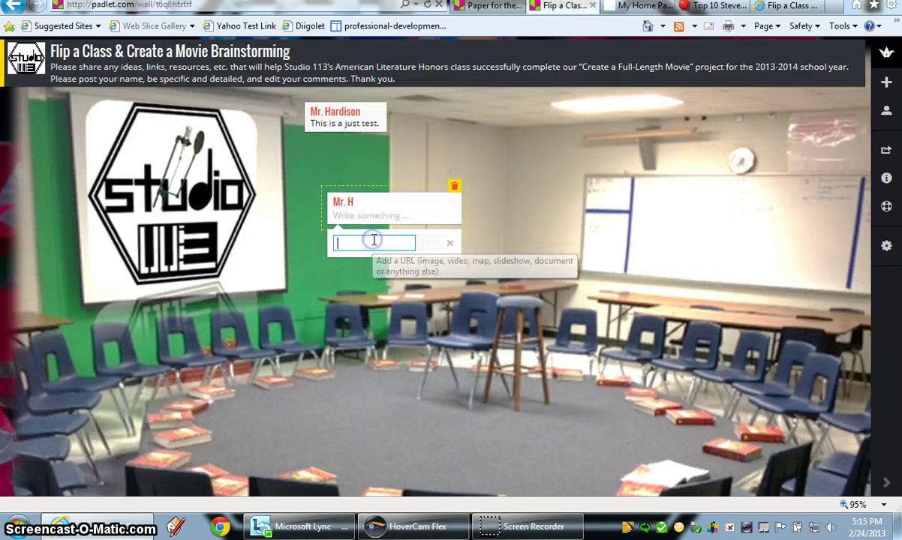
click(354, 243)
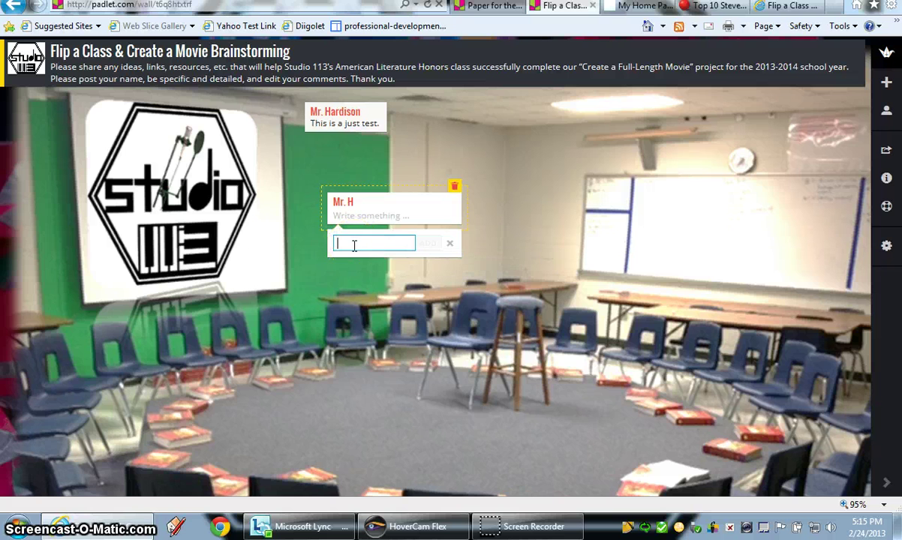
key(ctrl+v)
key(Return)
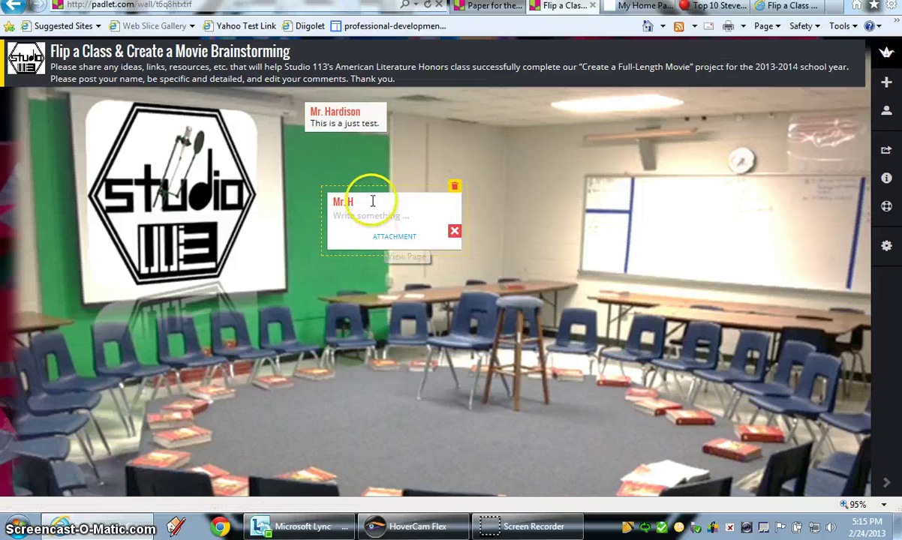
drag(368, 196, 342, 144)
click(570, 201)
click(608, 132)
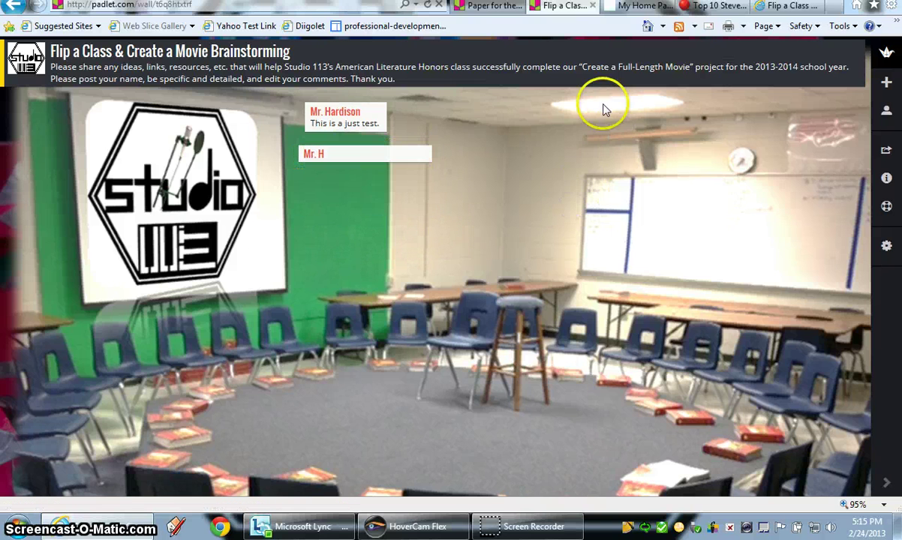
Create a third post lower on the wall titled with the teacher's name
double_click(340, 249)
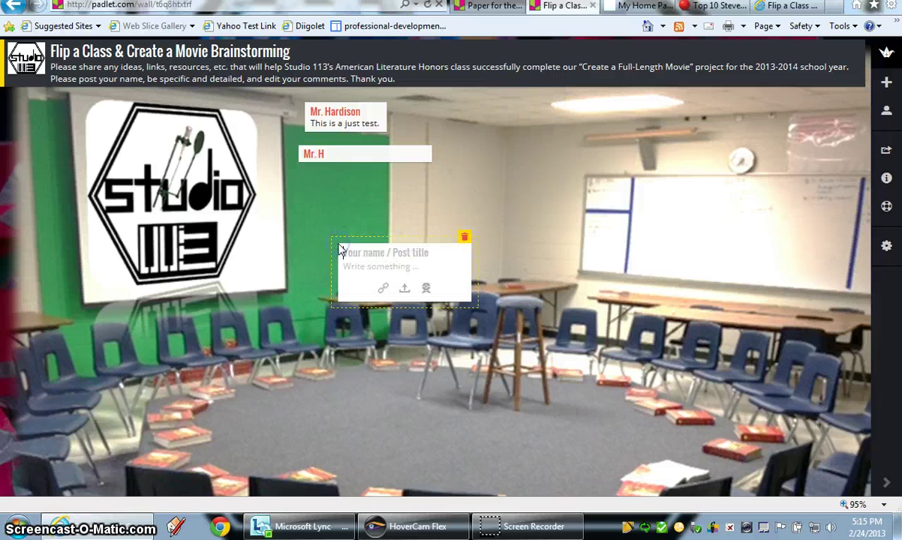
text(Mr. H)
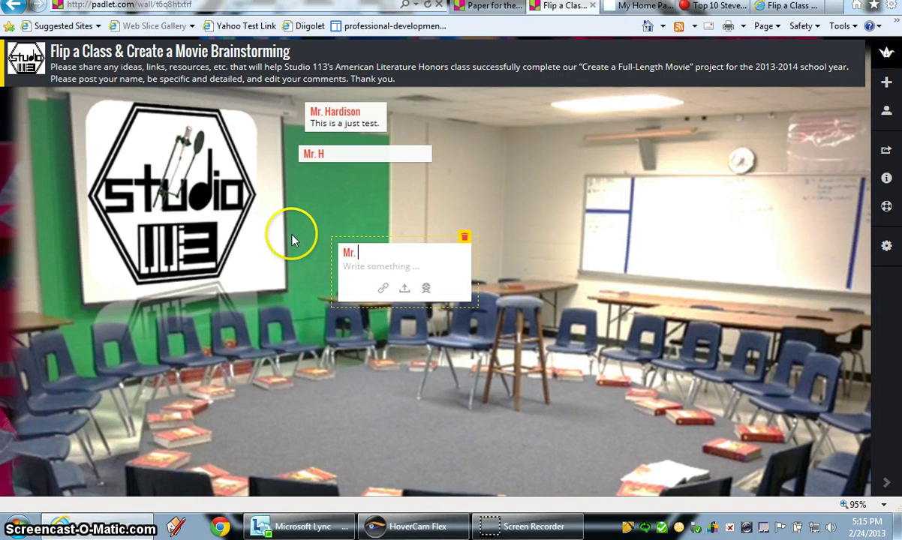
click(350, 267)
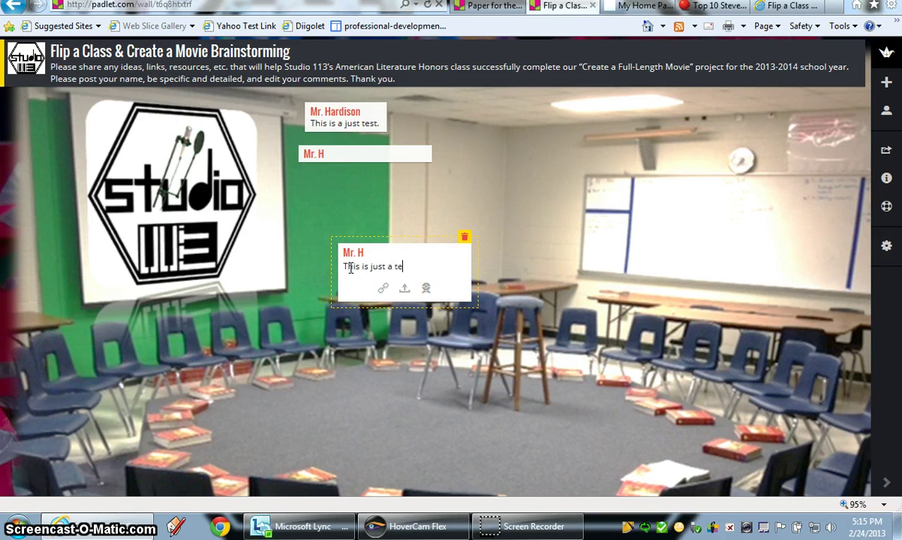
Attach the Top 10 Steven Spielberg Movies article link and move the post up and left
click(382, 288)
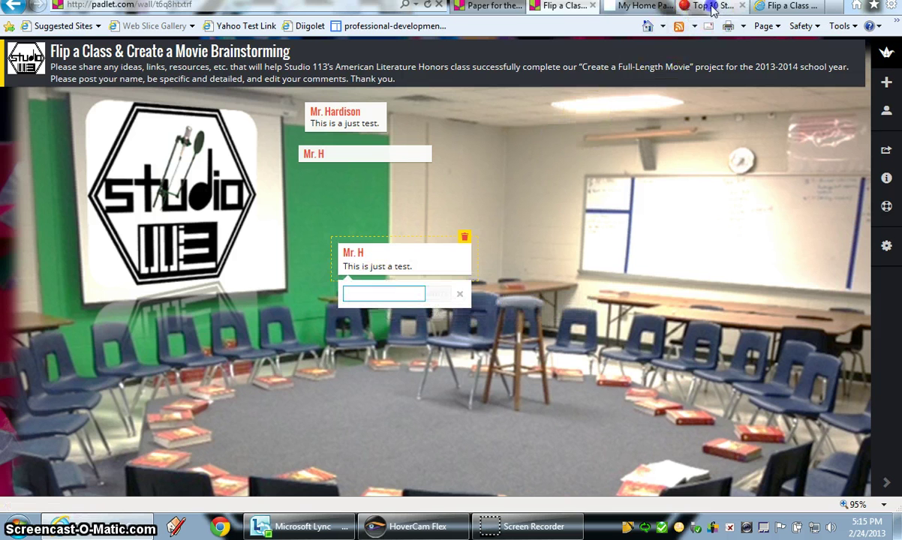
click(684, 7)
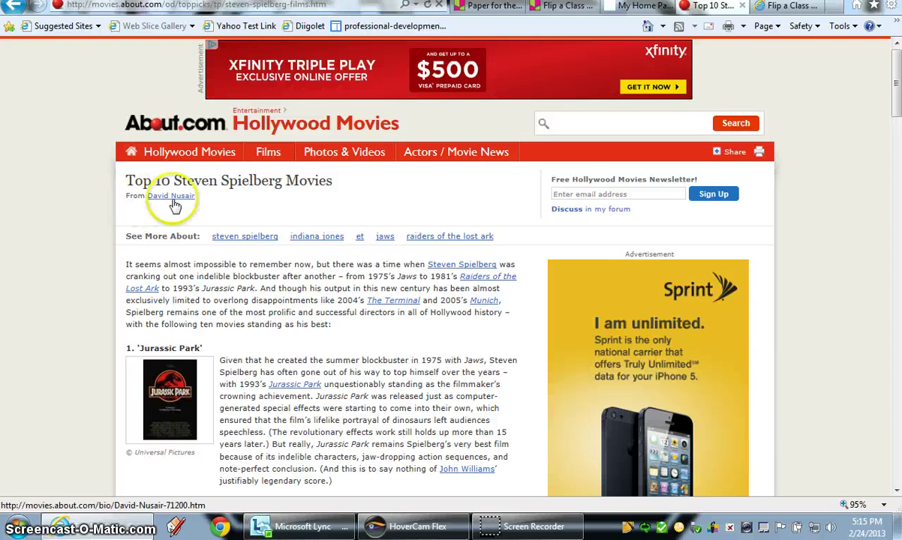
click(261, 6)
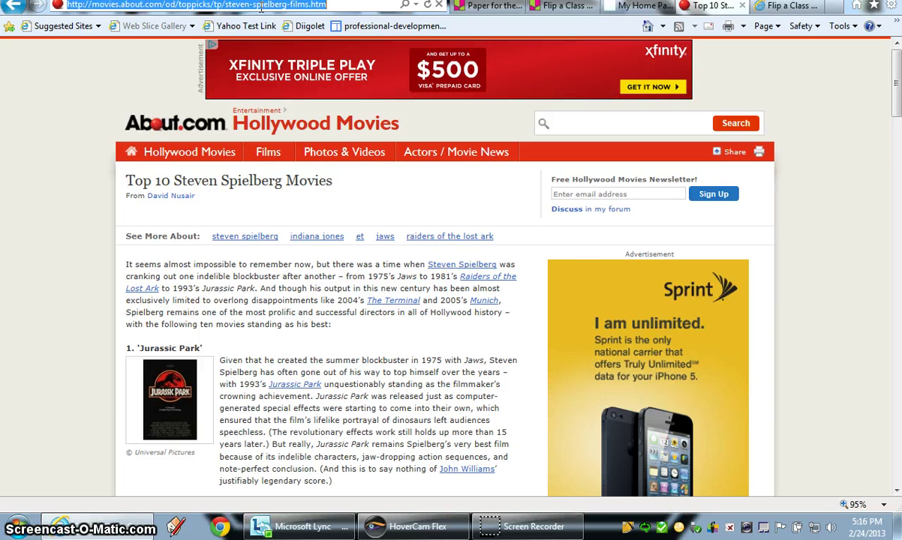
click(568, 6)
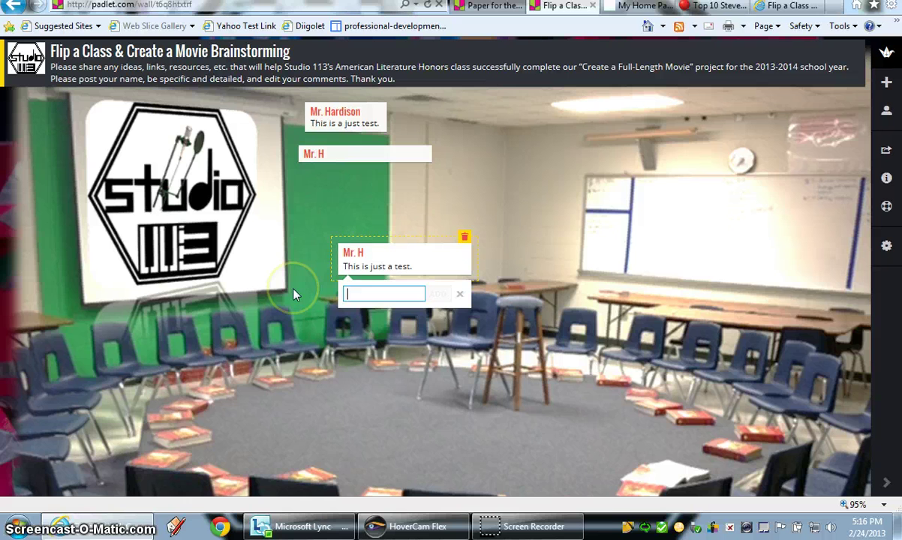
key(ctrl+v)
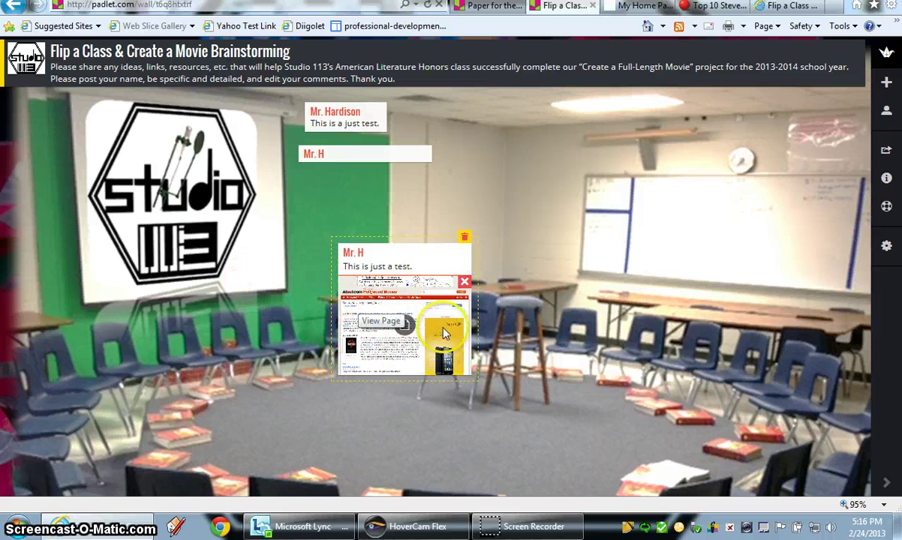
drag(395, 245, 359, 184)
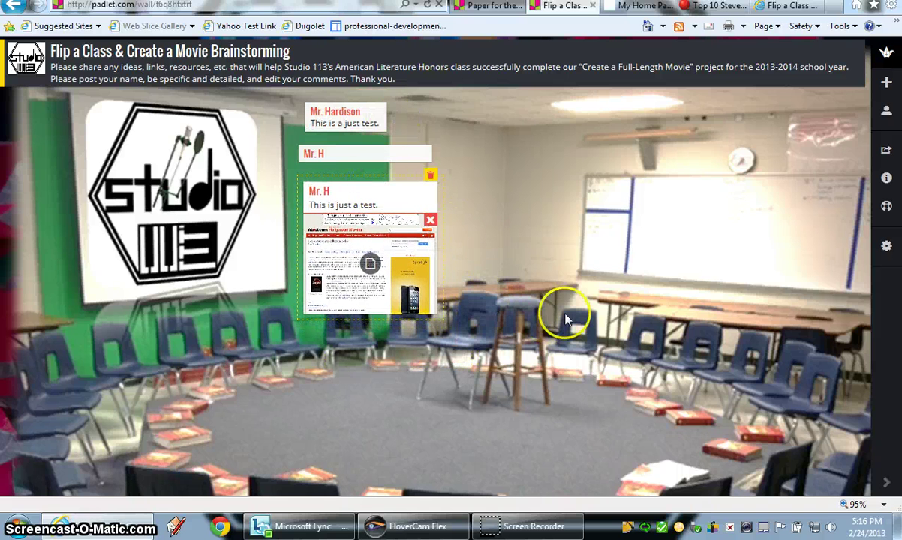
Create a post above the whiteboard titled with the teacher's name and upload the document Test File for Padlet
double_click(517, 144)
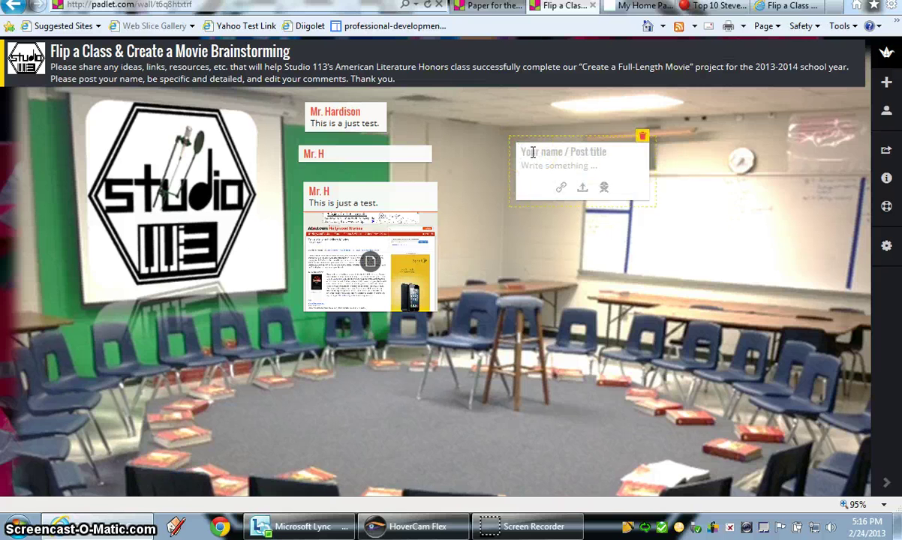
text(Mr. H)
click(529, 154)
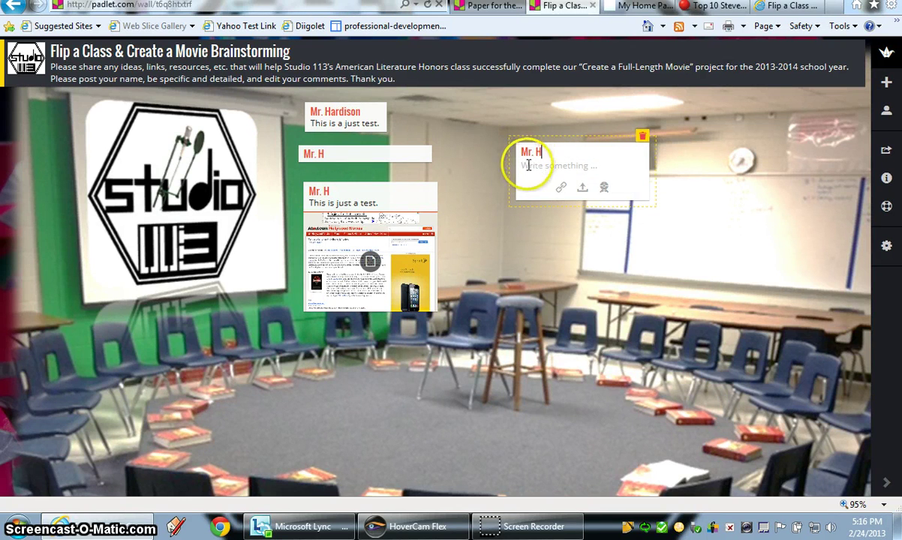
click(584, 192)
click(550, 203)
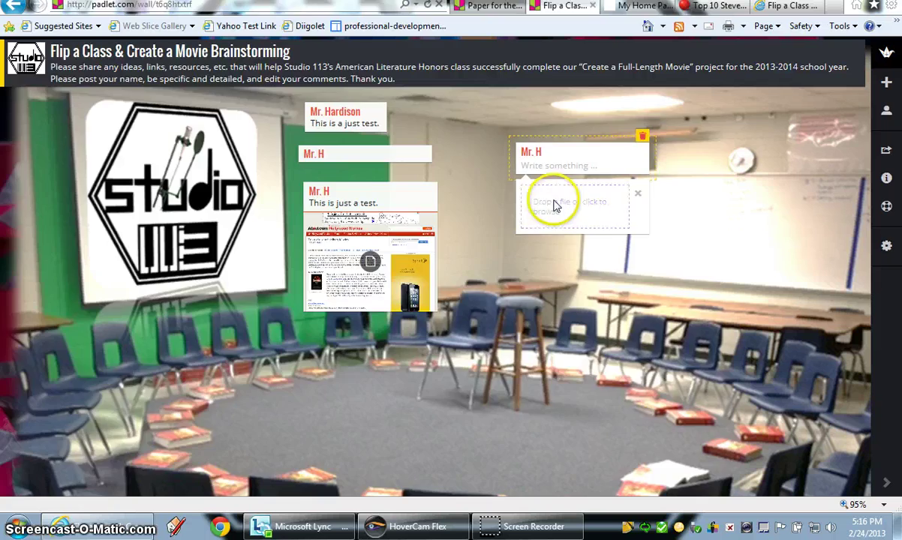
drag(710, 161, 711, 343)
click(518, 363)
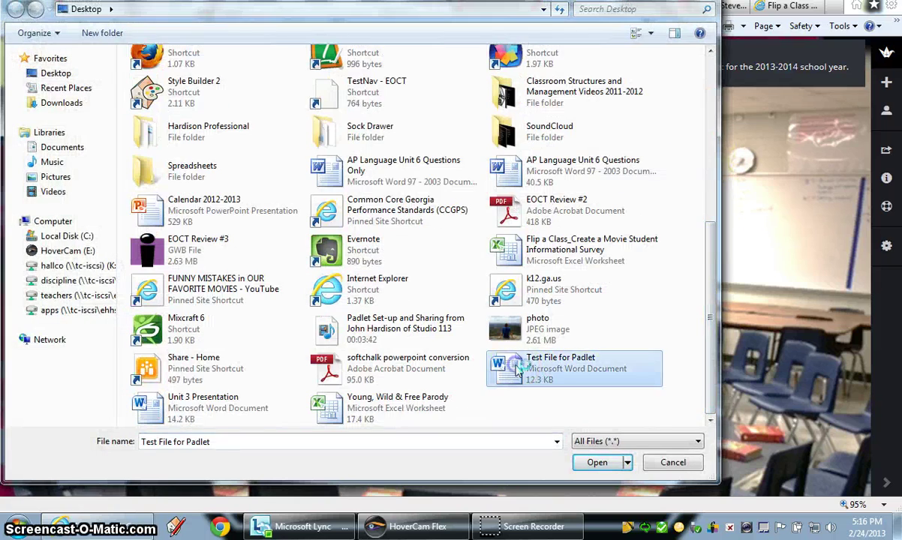
click(598, 462)
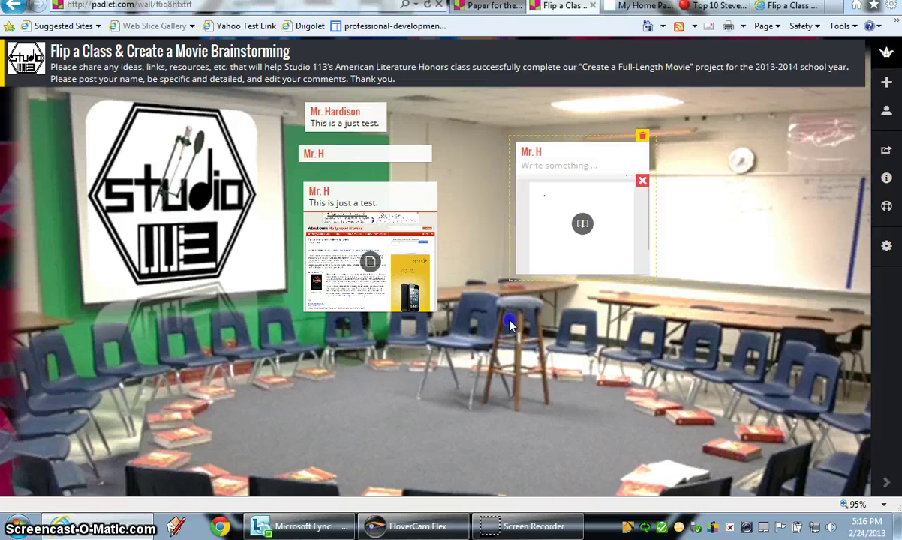
Add a post with the teacher's name and a webcam snapshot, placed beneath the Spielberg link post
double_click(509, 326)
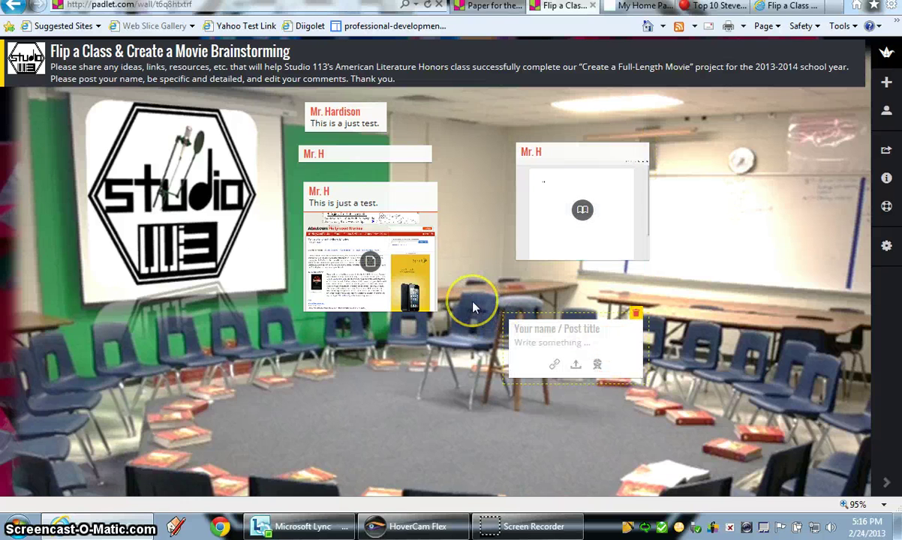
text(Mr. H)
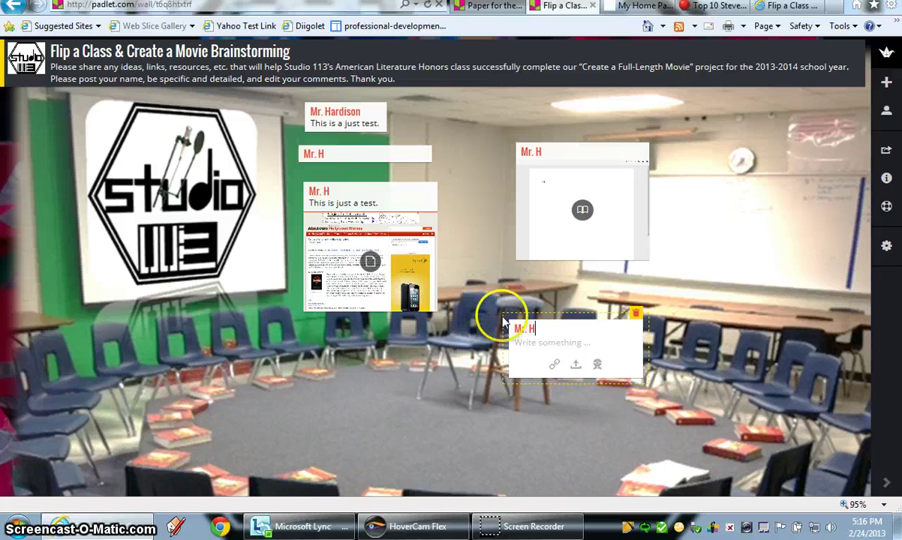
click(598, 368)
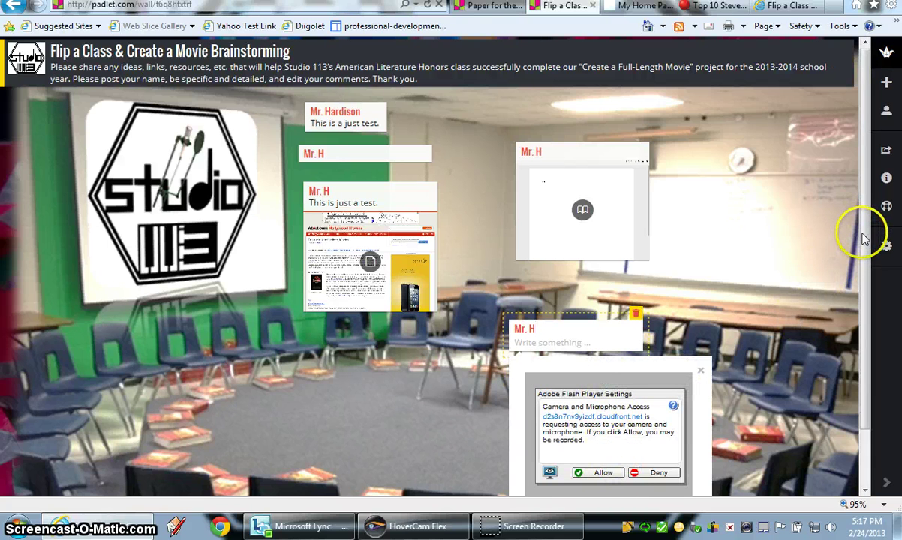
drag(865, 244, 866, 415)
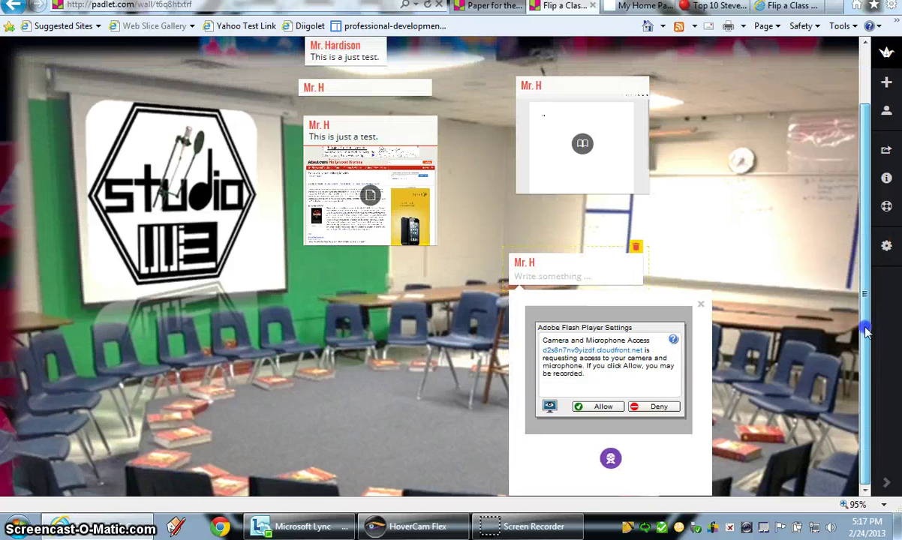
click(598, 407)
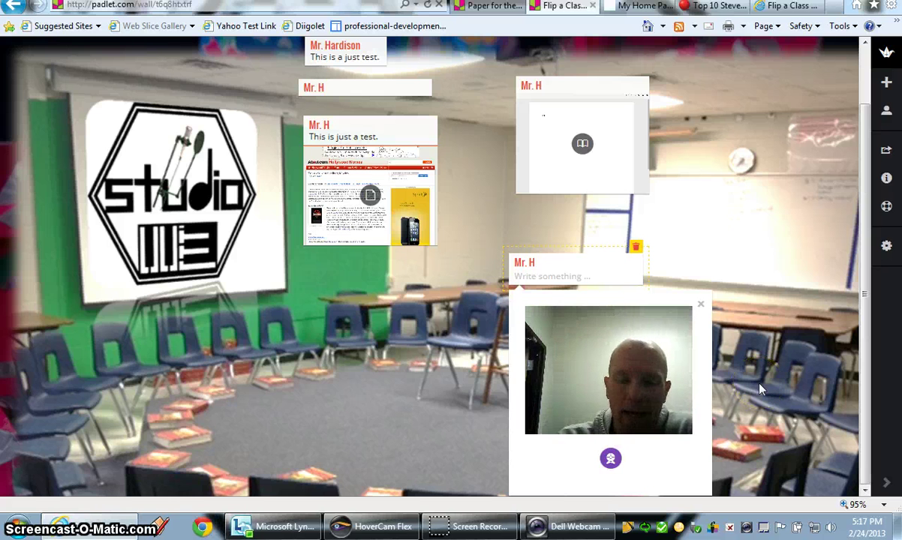
click(610, 459)
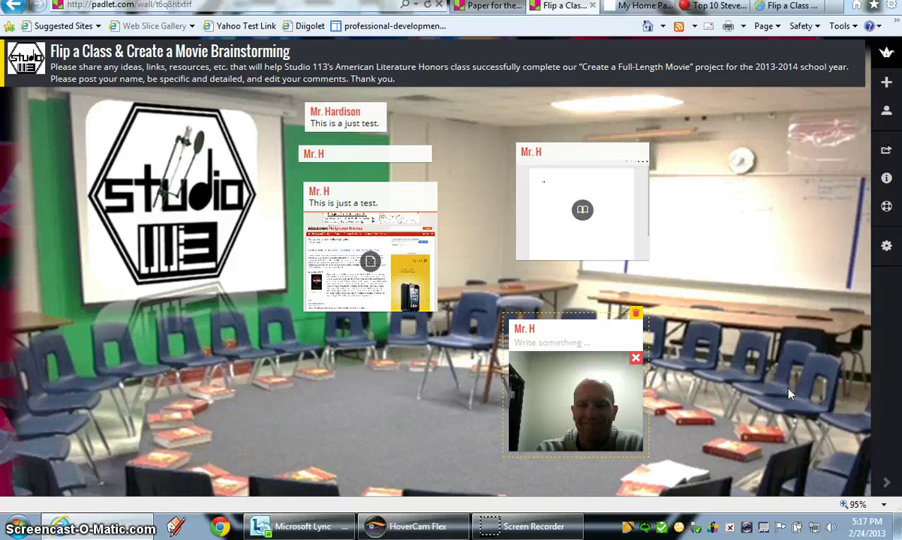
click(547, 316)
drag(545, 320, 339, 324)
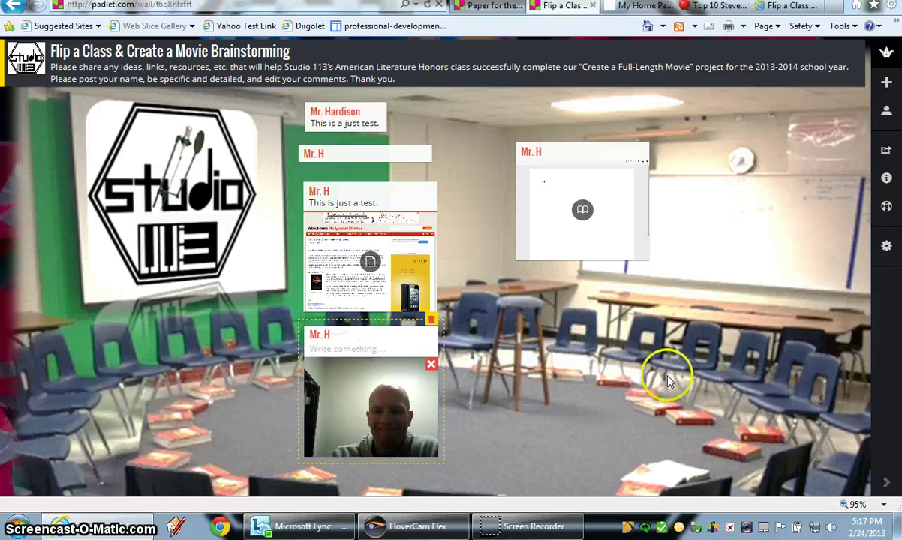